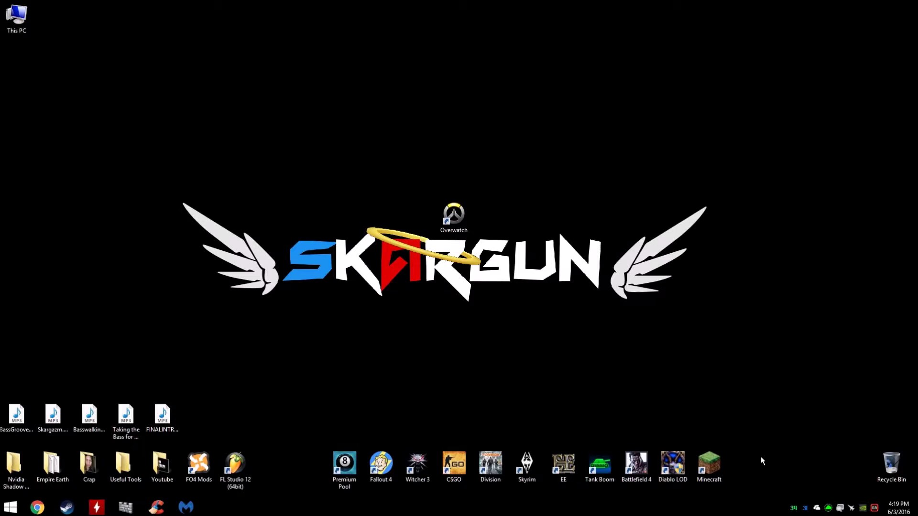
Launch the hardware sensor monitor, collapse the motherboard readings, then close it
mouse_move(803, 508)
click(101, 505)
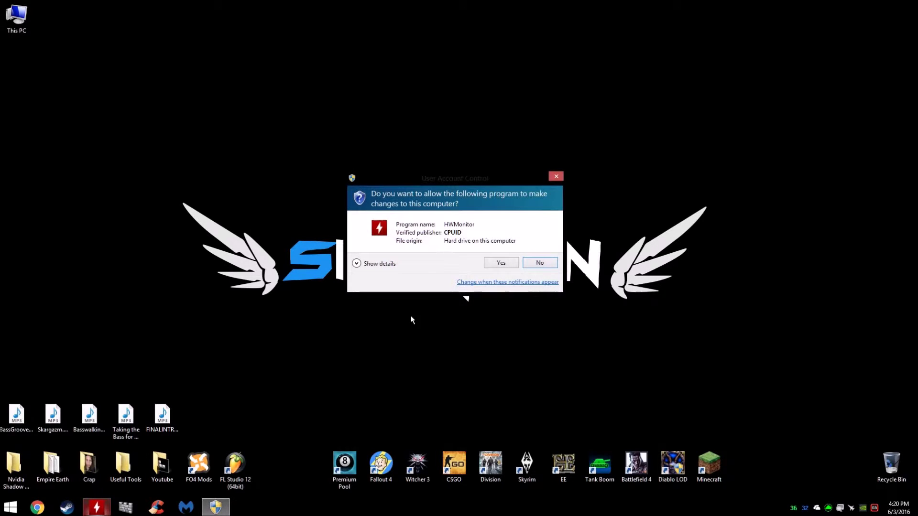
click(491, 259)
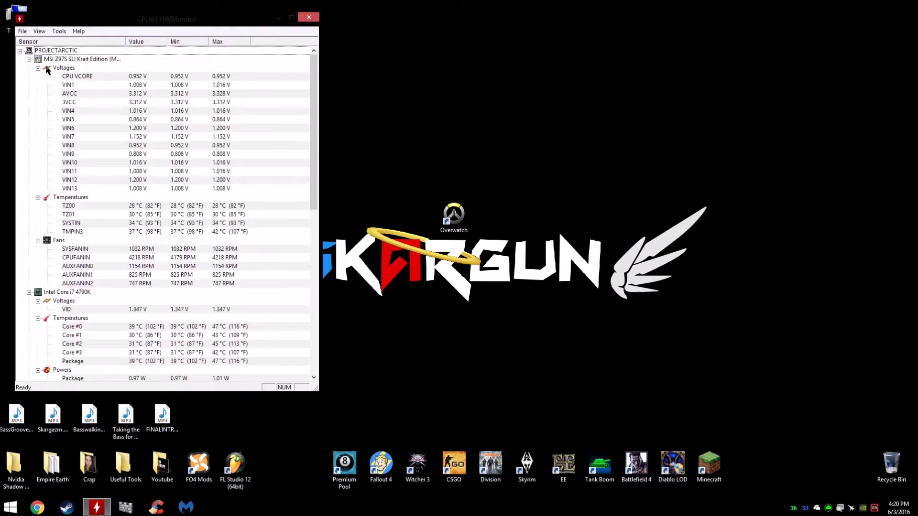
click(29, 59)
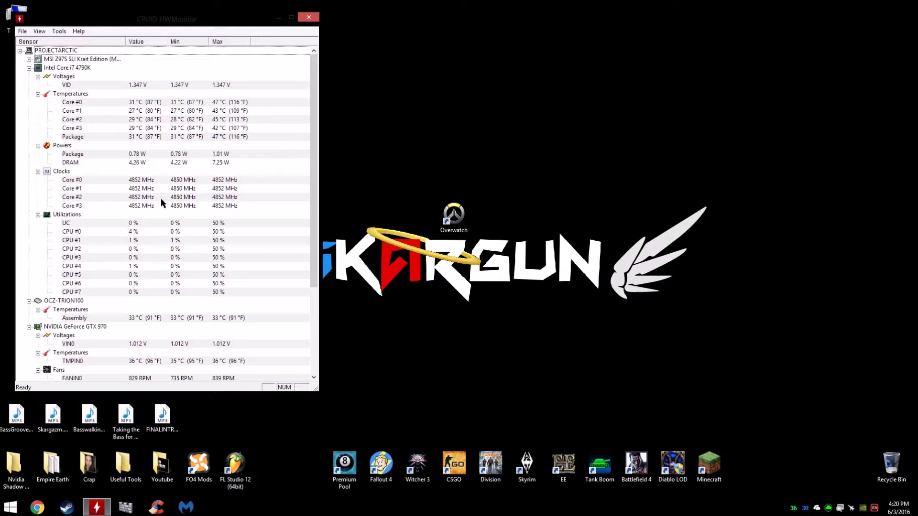
click(308, 18)
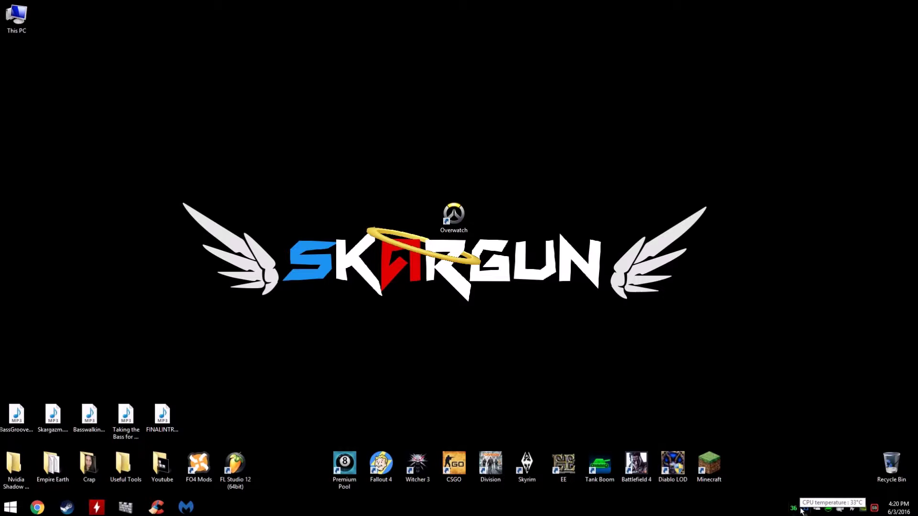
Bring up the Afterburner main window from the tray and nudge it up and right
click(851, 508)
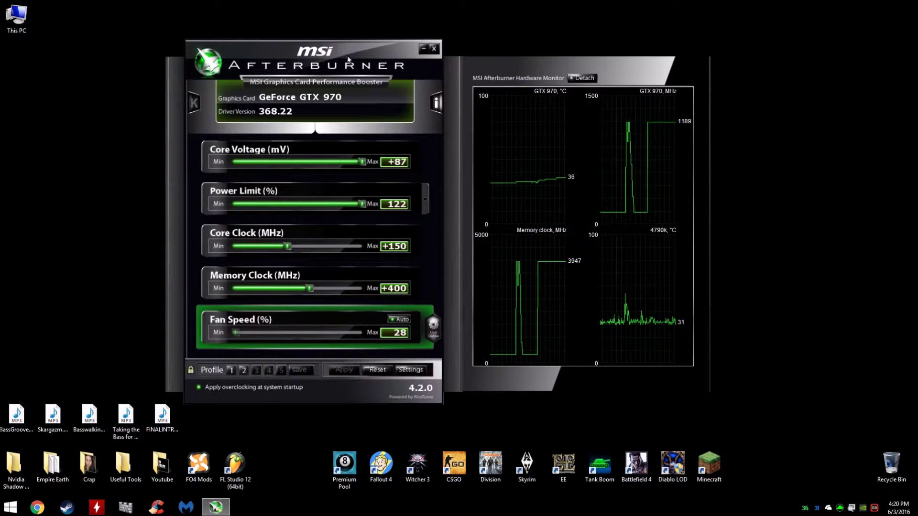
drag(347, 56, 359, 51)
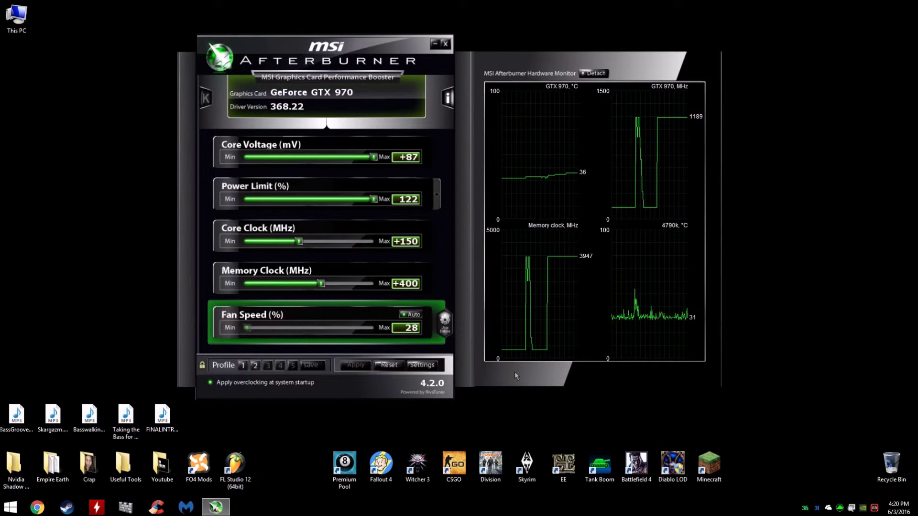
mouse_move(569, 286)
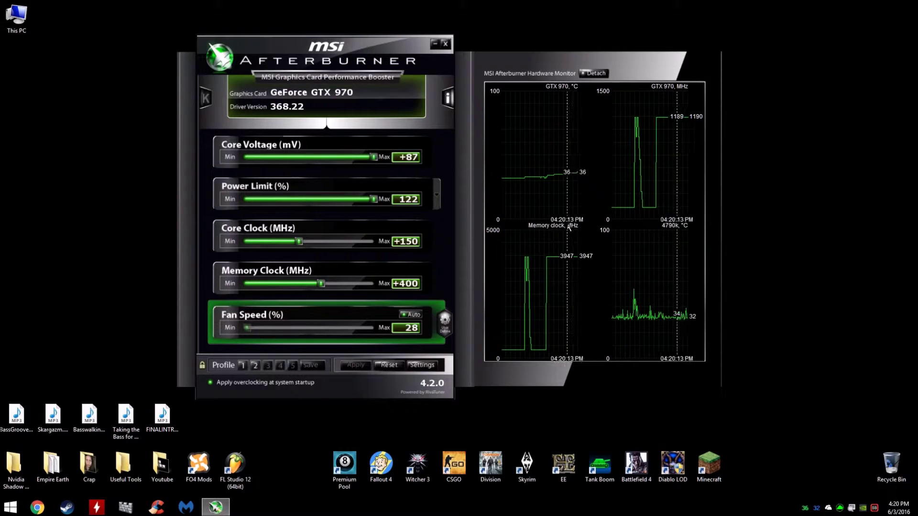
mouse_move(550, 162)
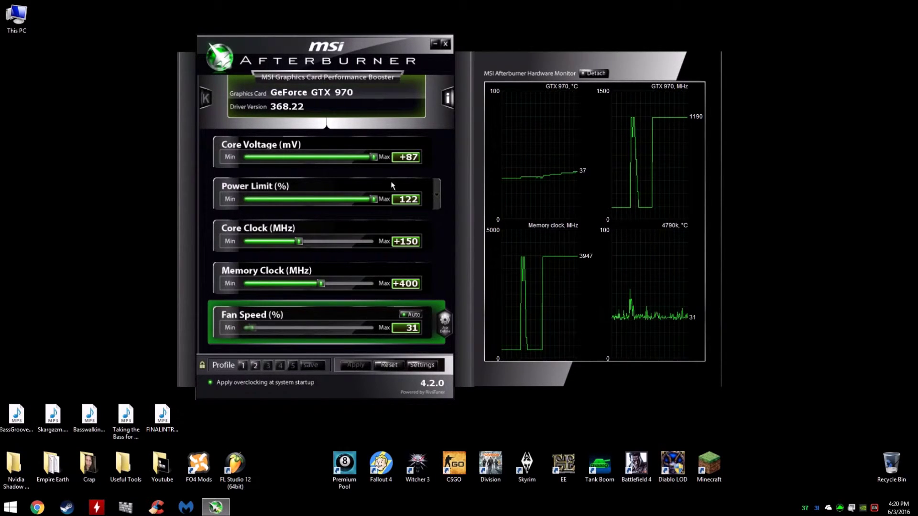
In Monitoring settings, confirm the GTX 970 temperature shows in the tray in green
click(420, 366)
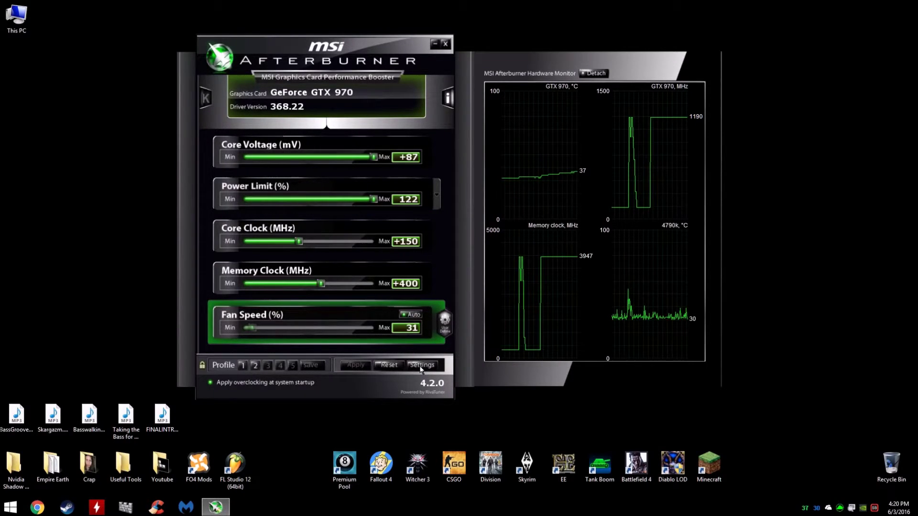
click(249, 64)
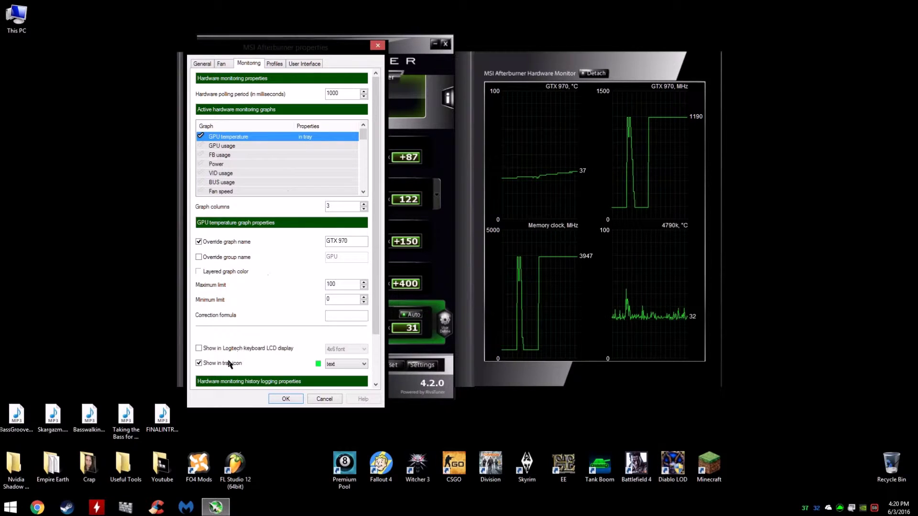
drag(359, 138, 373, 186)
drag(300, 180, 220, 195)
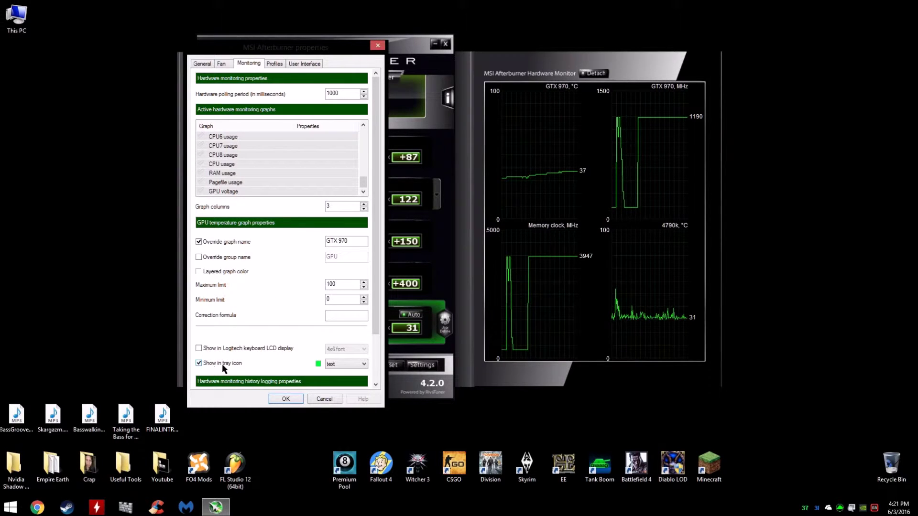
click(318, 364)
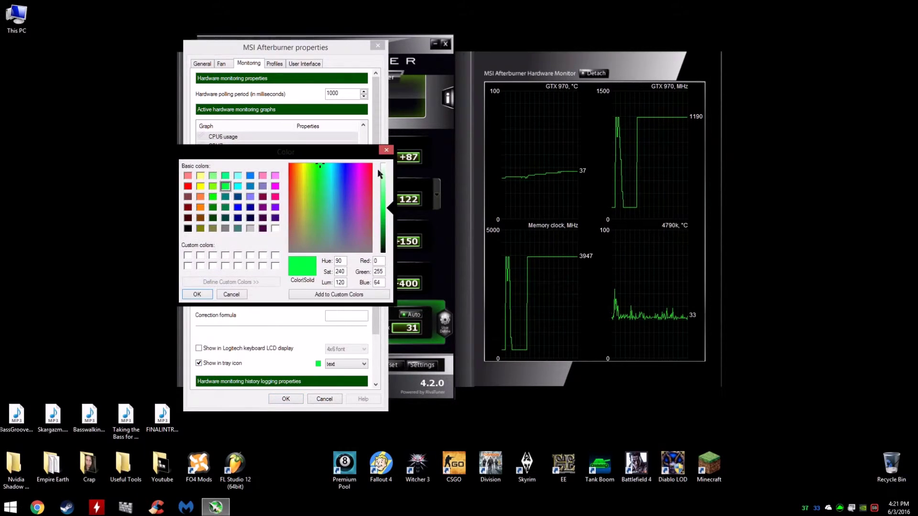
click(386, 150)
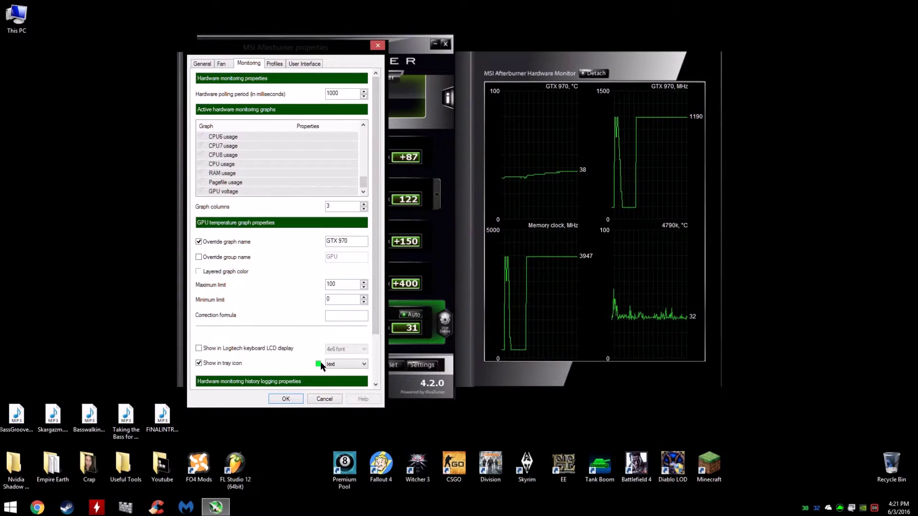
mouse_move(807, 509)
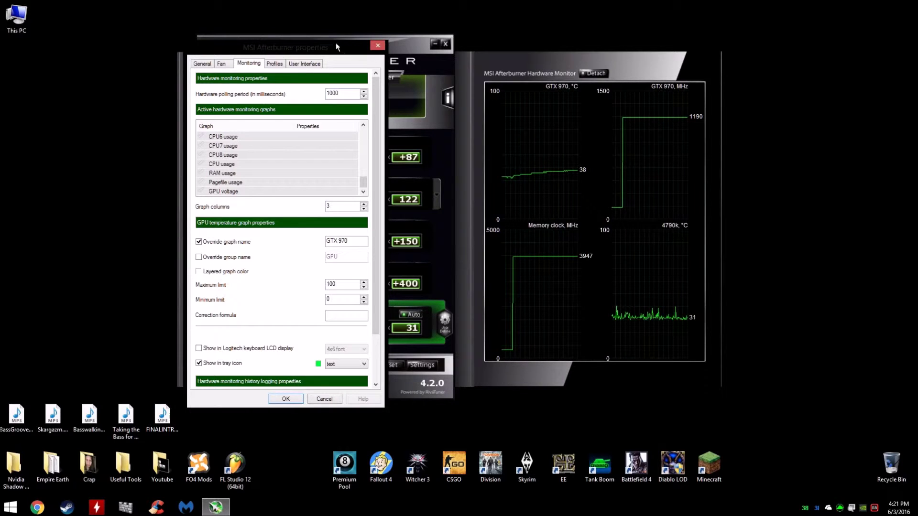
Move the Afterburner settings dialog to the right side of the screen
drag(336, 45, 226, 54)
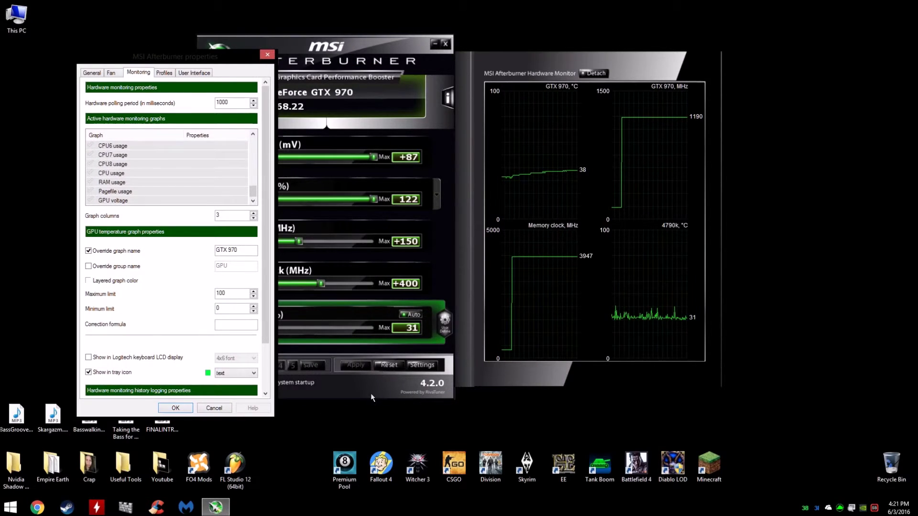
click(329, 382)
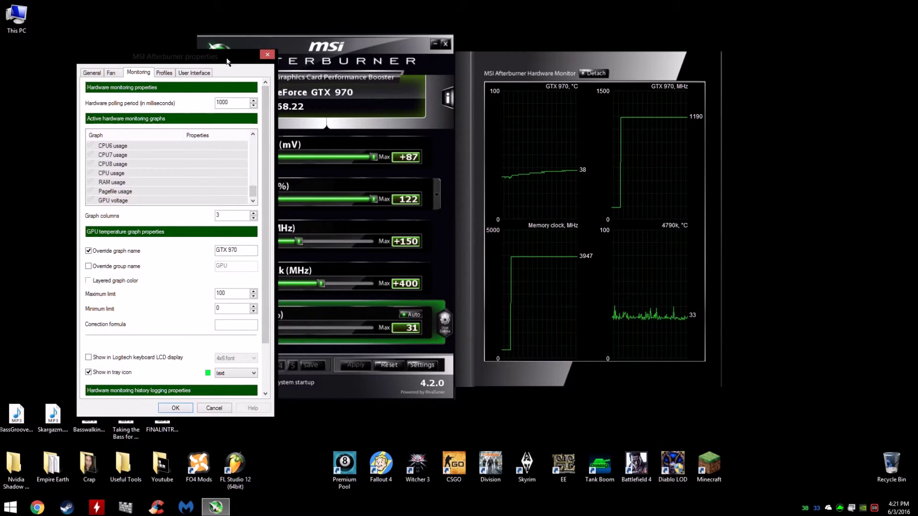
drag(227, 61, 727, 84)
drag(646, 86, 594, 59)
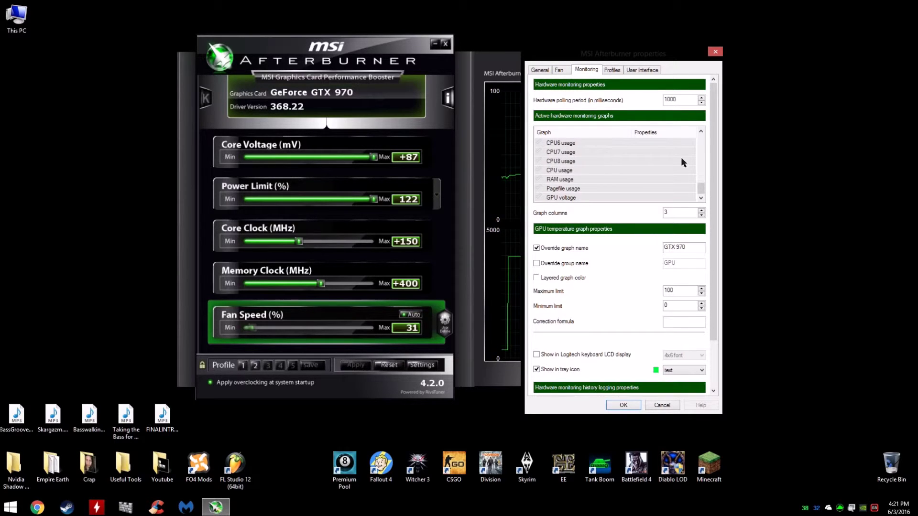
scroll(681, 159, up, 10)
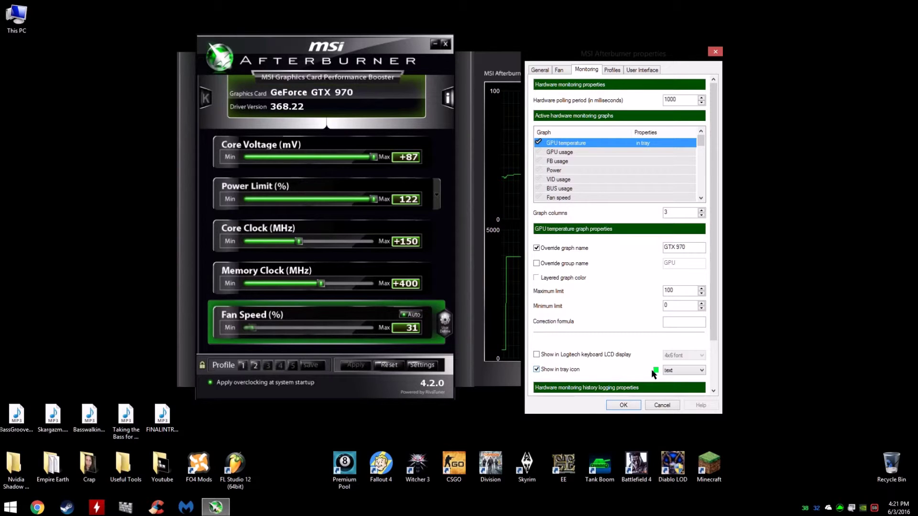
Switch the GPU temperature tray display to barchart, apply, and reopen settings
click(682, 369)
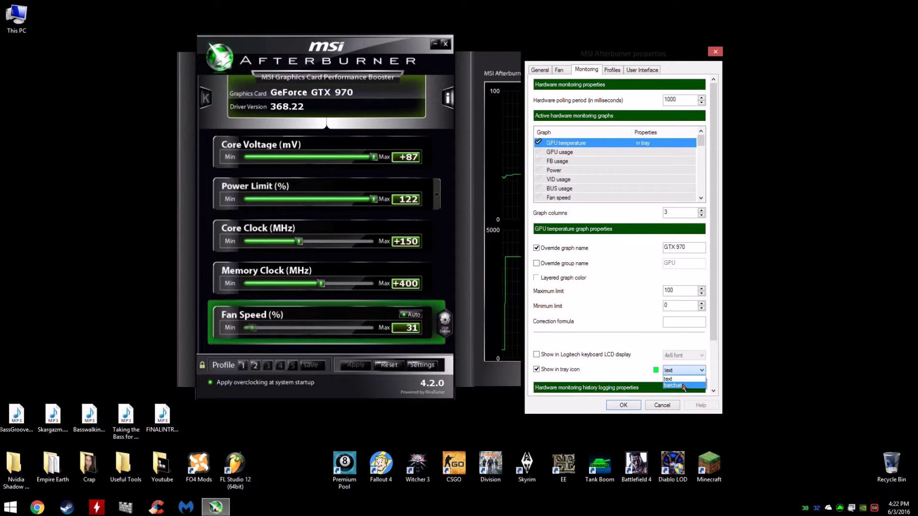
click(683, 385)
click(624, 405)
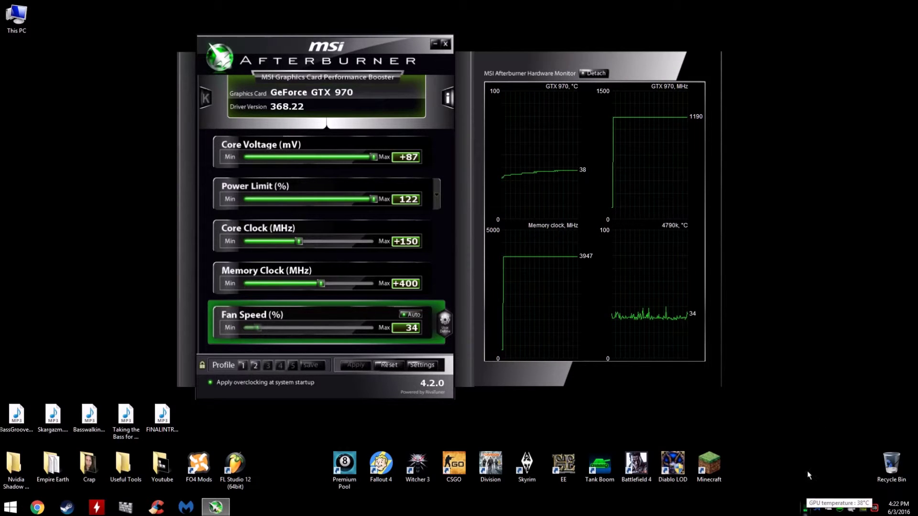
click(422, 365)
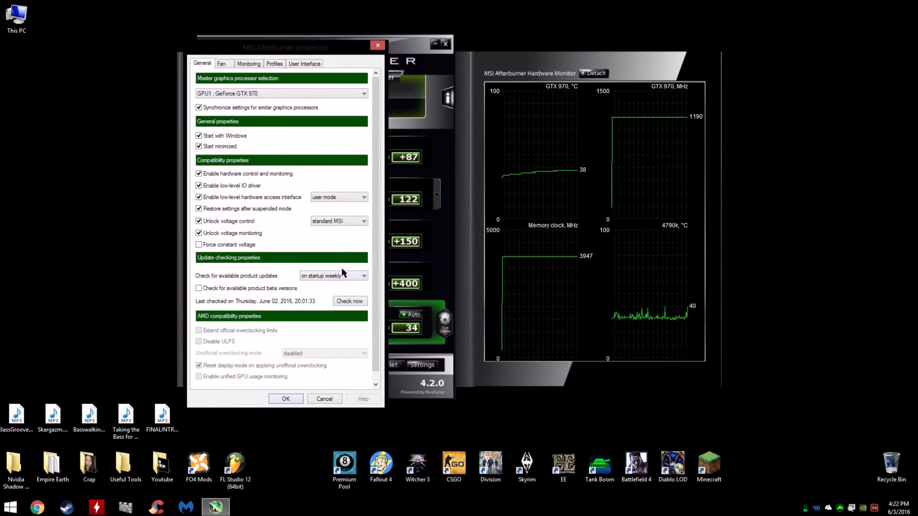
Set the GPU temperature tray display back to text and apply the settings
click(249, 63)
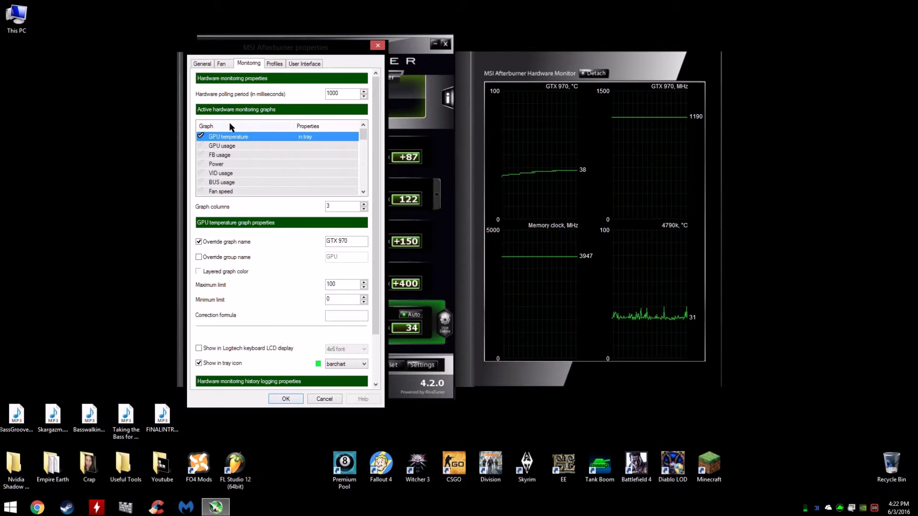
click(337, 364)
click(329, 379)
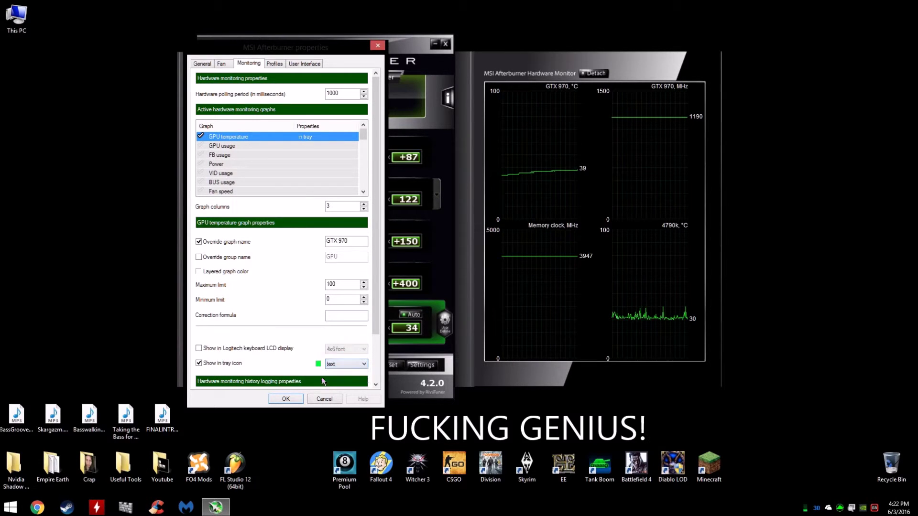
click(286, 399)
Confirm the CPU temperature tray readout uses blue, then close the settings
click(422, 365)
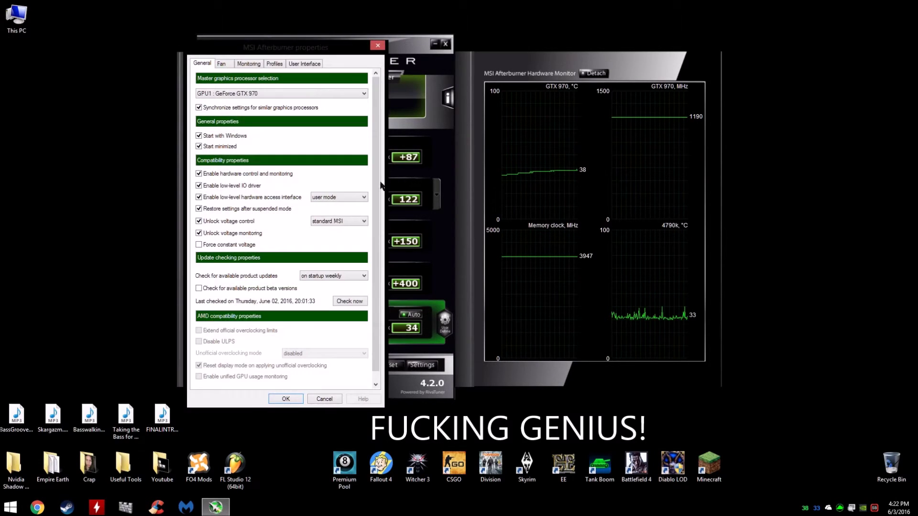
click(248, 64)
scroll(362, 142, down, 1)
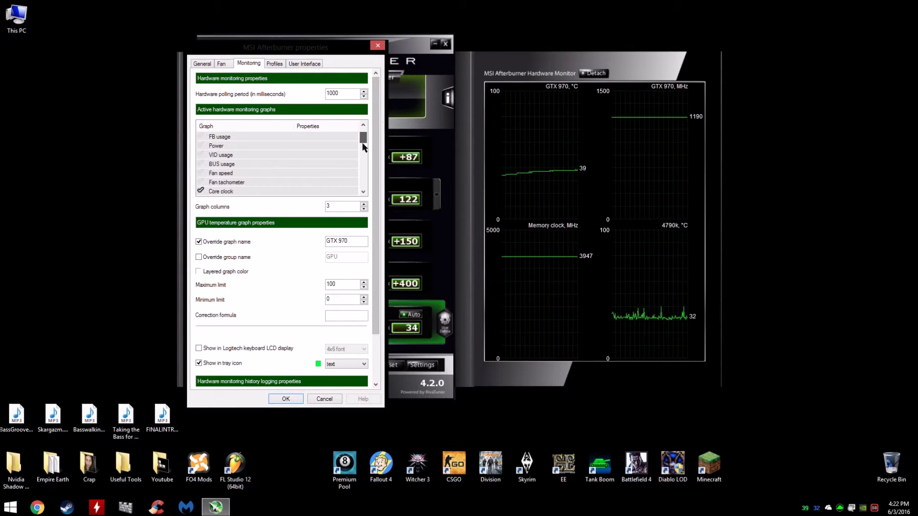
drag(362, 142, 347, 171)
click(234, 146)
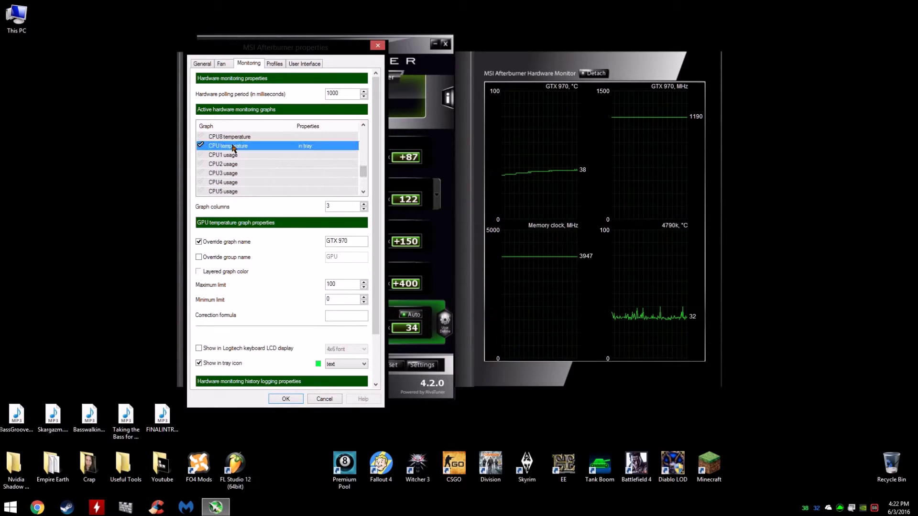
click(318, 364)
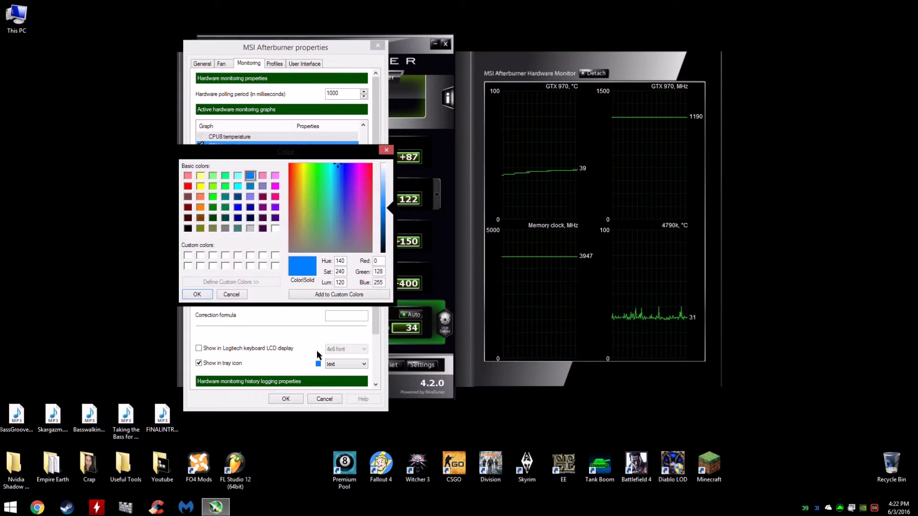
click(385, 150)
click(377, 46)
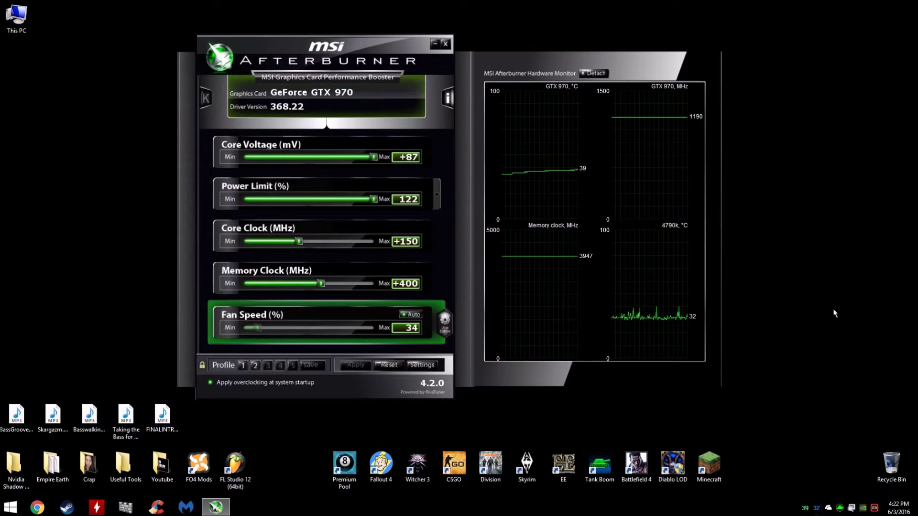
Minimize Afterburner to the tray and check the GPU temperature tray readout
click(435, 44)
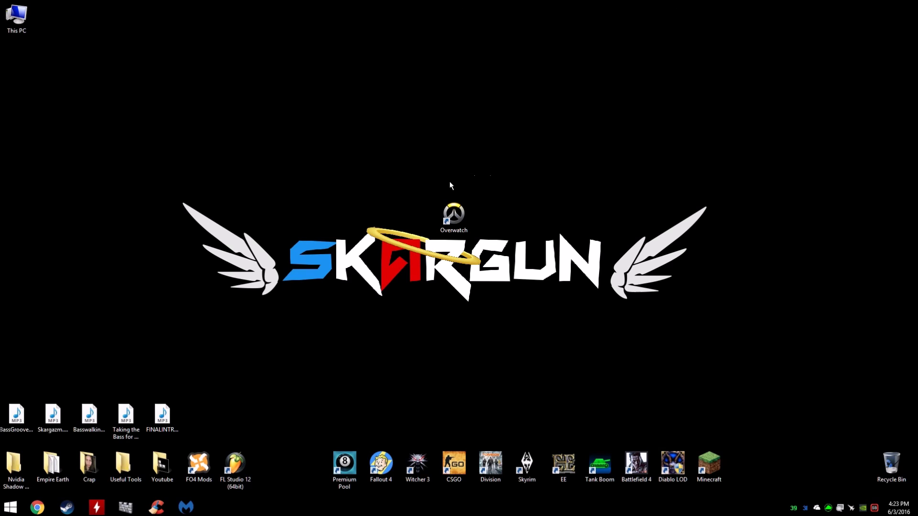
mouse_move(793, 511)
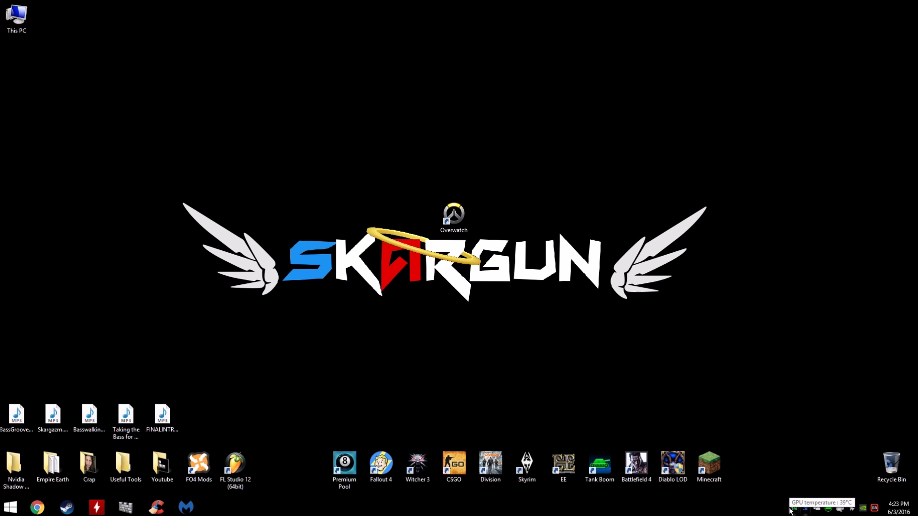